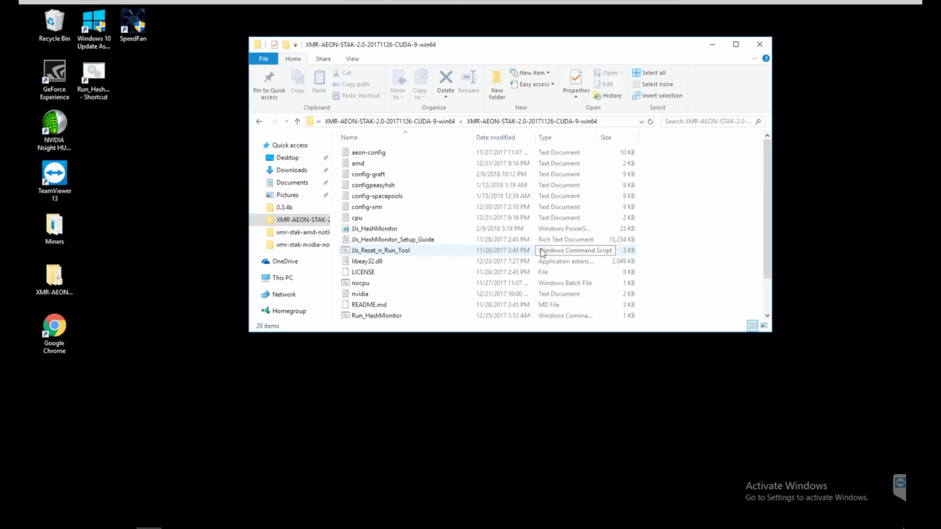
Step: Run xmr-stak.exe from the XMR-AEON-STAK folder in File Explorer
click(438, 305)
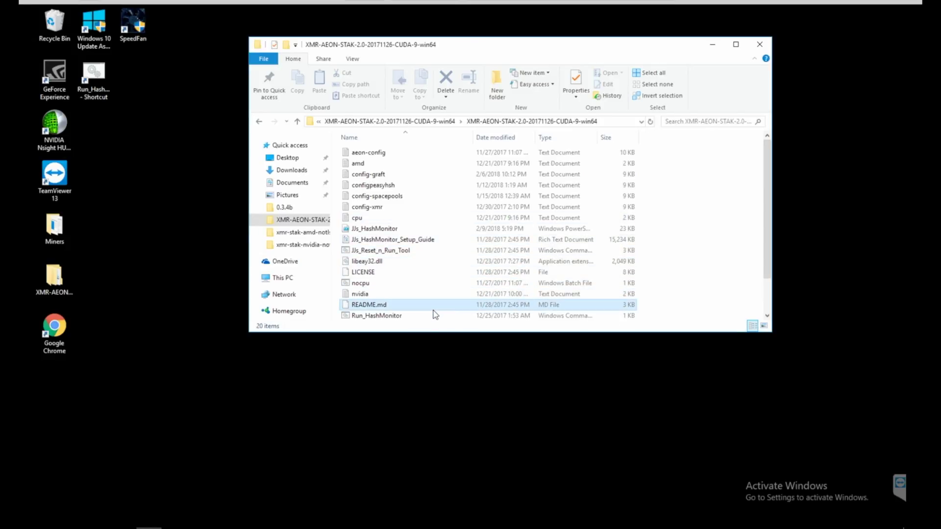
key(End)
key(Up)
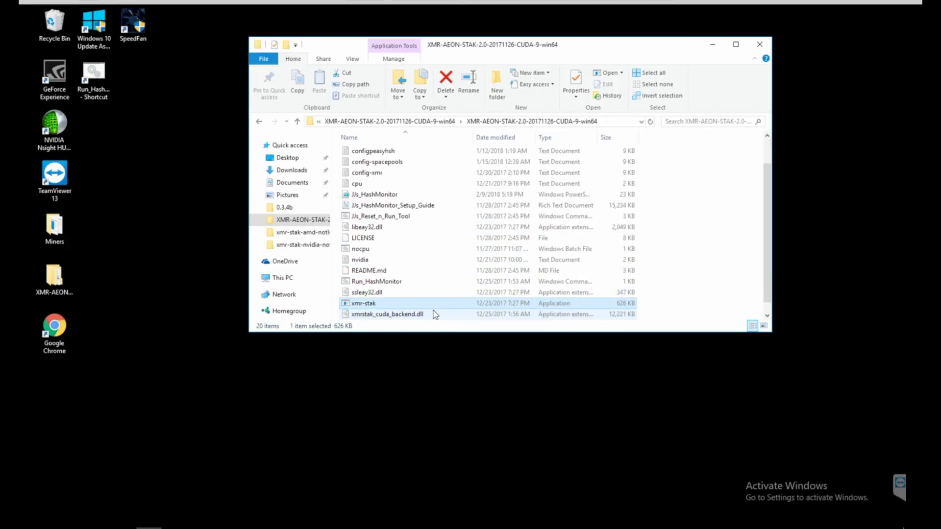
key(Return)
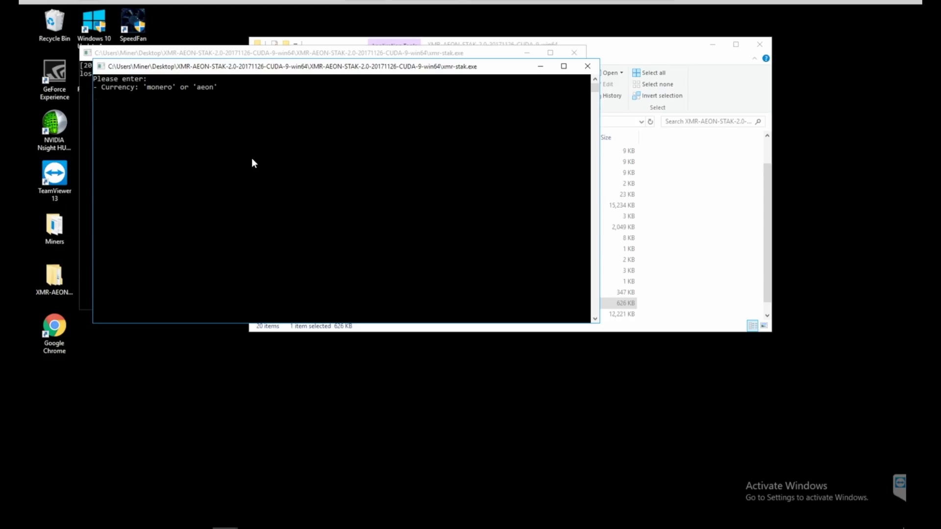
Step: Choose monero as the currency and enter pool.etn.spacepools.org:5555 as the pool address
text(monero)
key(Return)
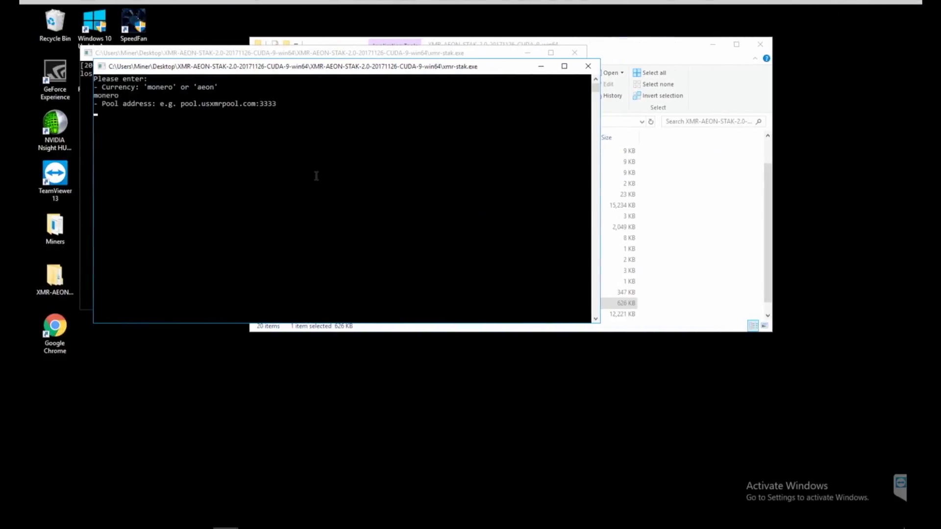
click(321, 145)
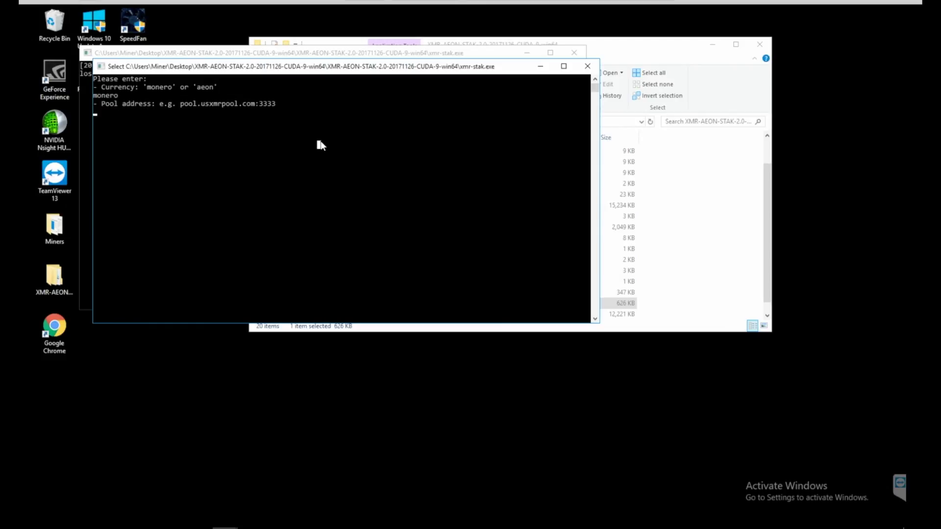
key(super)
key(super)
text(pool.etn.spacepools.org:5555)
key(Return)
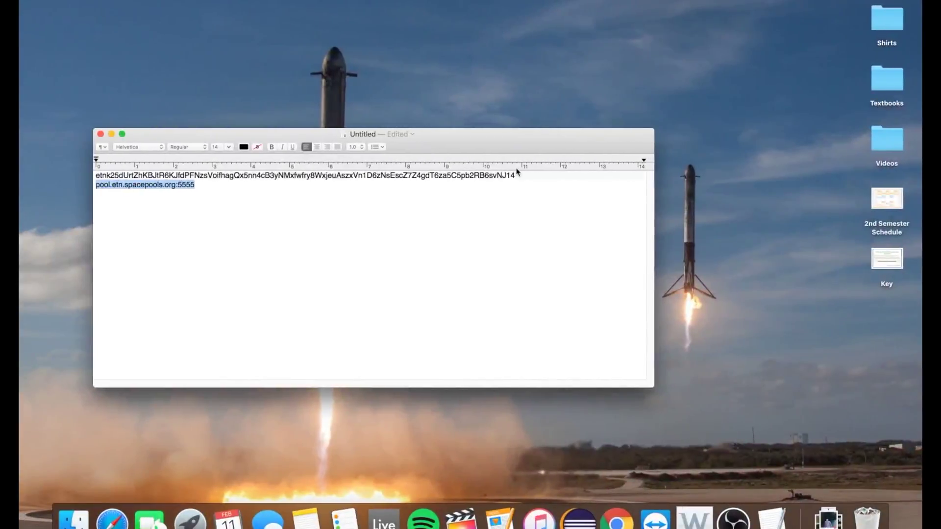
Step: Paste the wallet address as the pool username and leave the password empty
drag(523, 175, 220, 177)
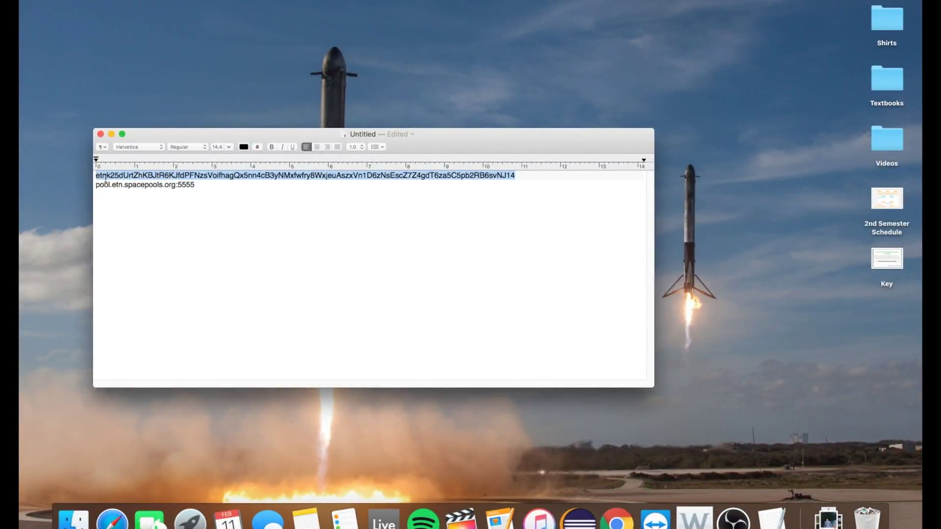
drag(105, 178, 97, 179)
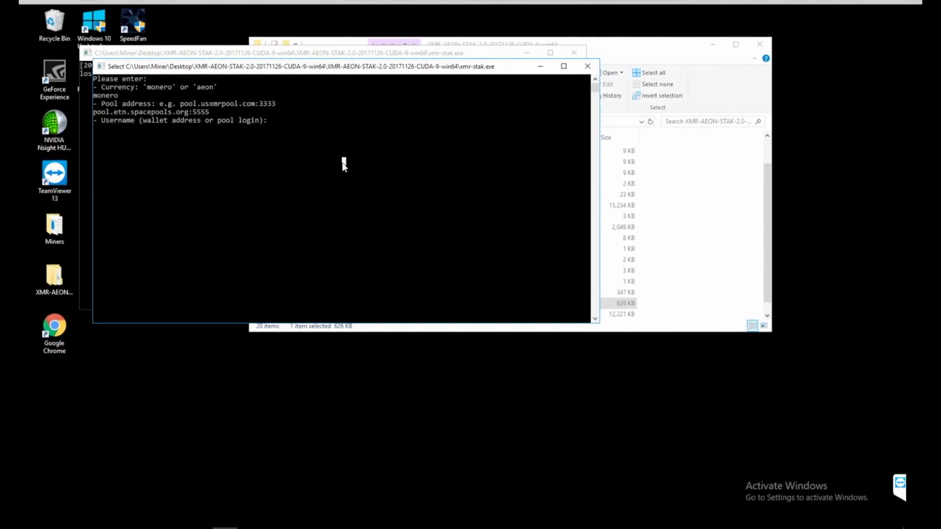
right_click(342, 163)
key(Return)
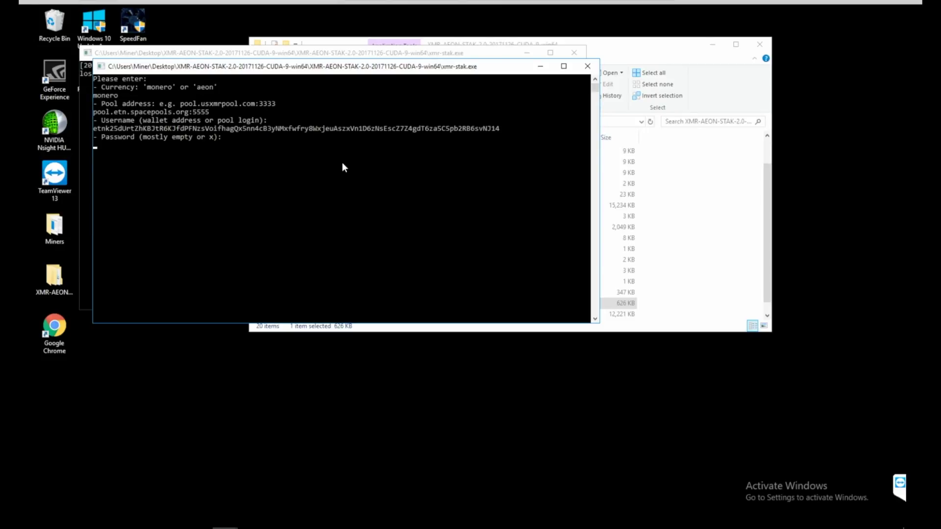
key(Return)
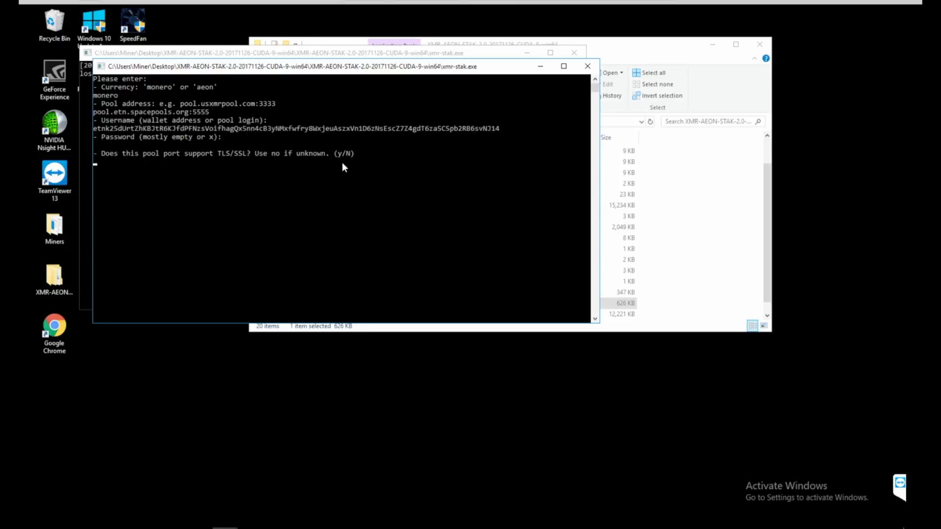
Step: Decline TLS, nicehash and multiple pools, then close the running miner
text(n)
key(Return)
text(n)
key(Return)
text(n)
key(Return)
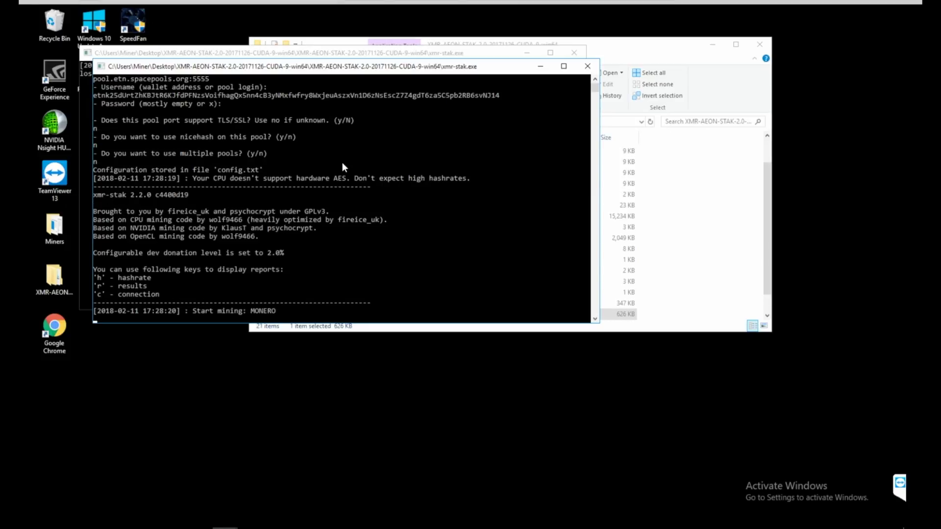
click(587, 66)
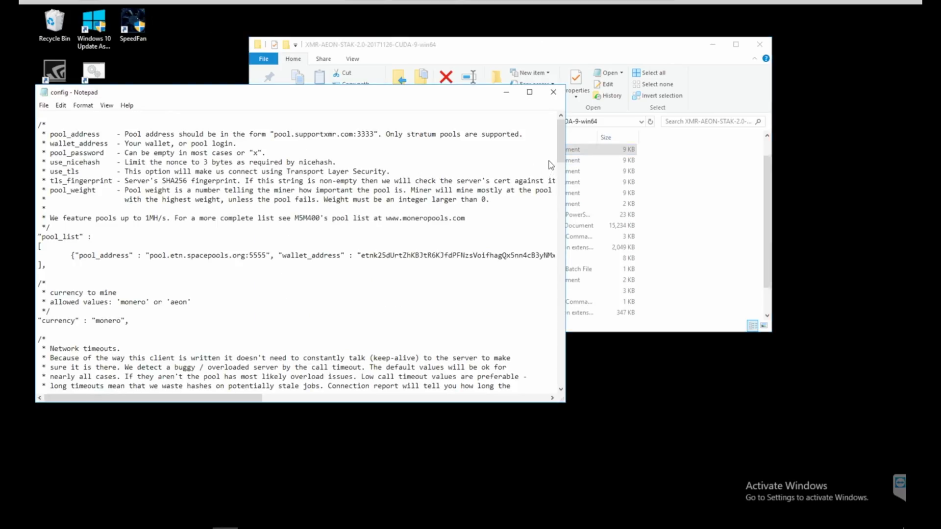
Step: Scroll config.txt to confirm the spacepools pool entry and httpd_port 100, then return to the folder
drag(562, 136, 562, 381)
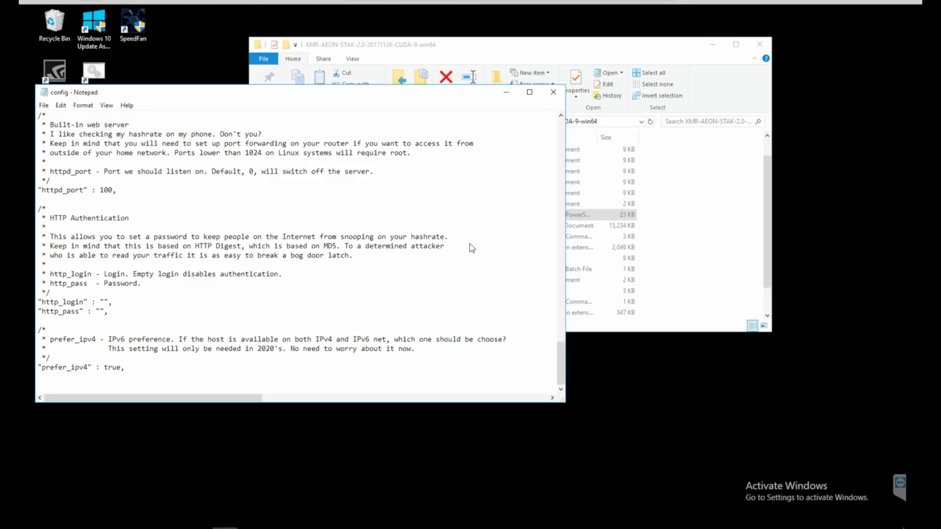
click(640, 205)
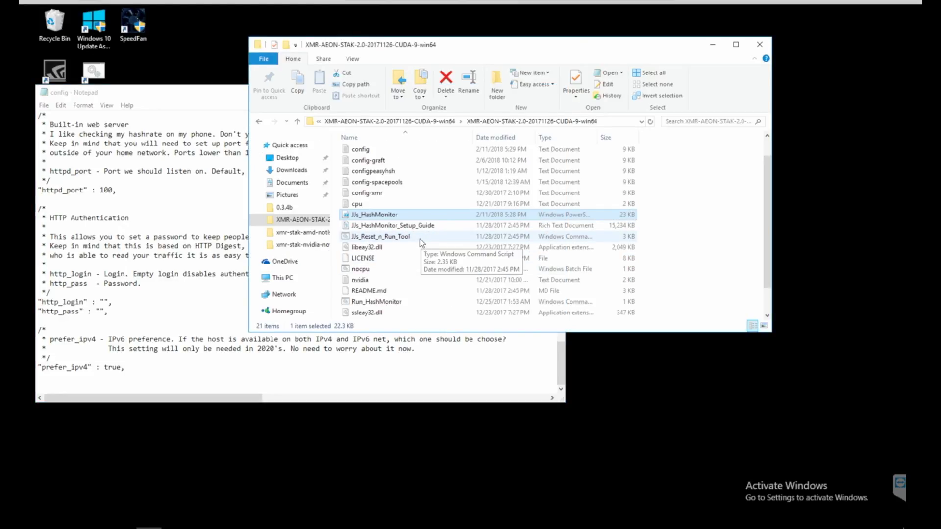
Step: Launch the Run_HashMonitor script to start HashRate Monitor and Restart Tool v2.7
click(387, 302)
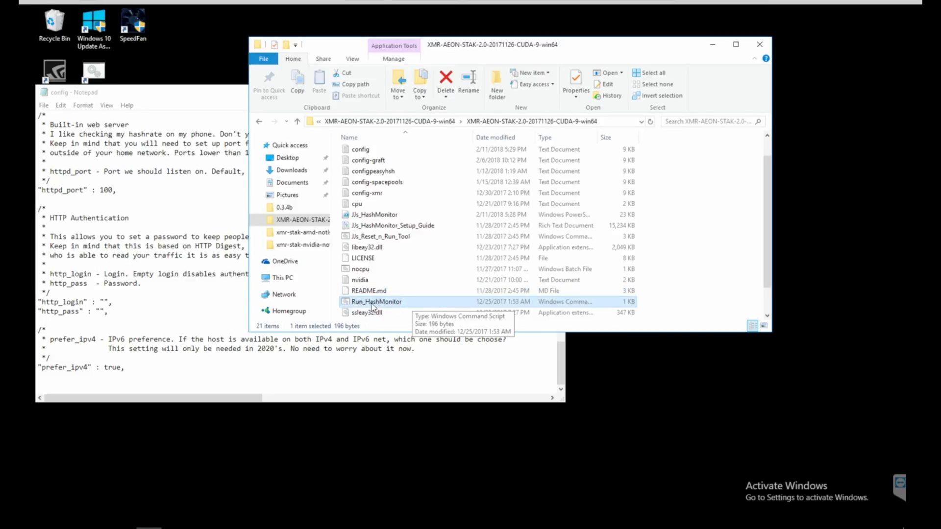
double_click(439, 302)
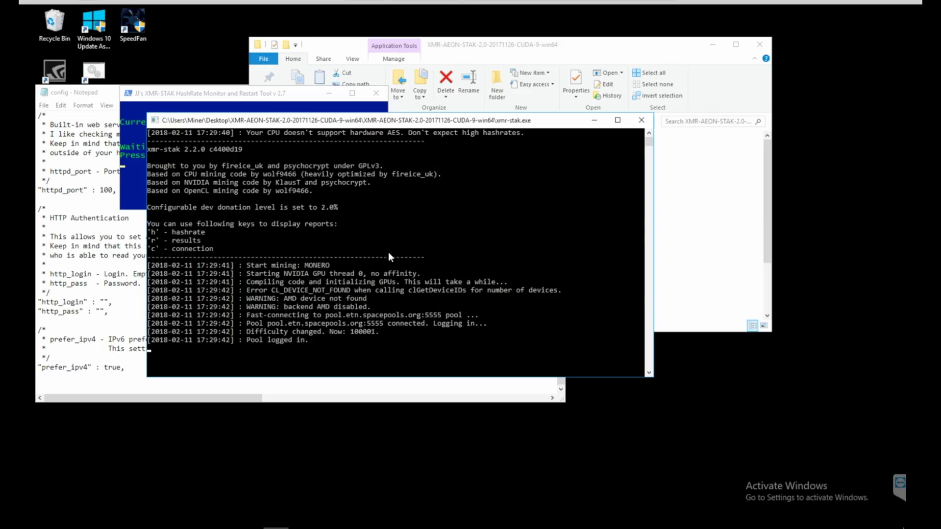
Step: Move the HashRate Monitor window aside and watch xmr-stak mine MONERO at difficulty 81081
click(245, 94)
drag(250, 88, 270, 83)
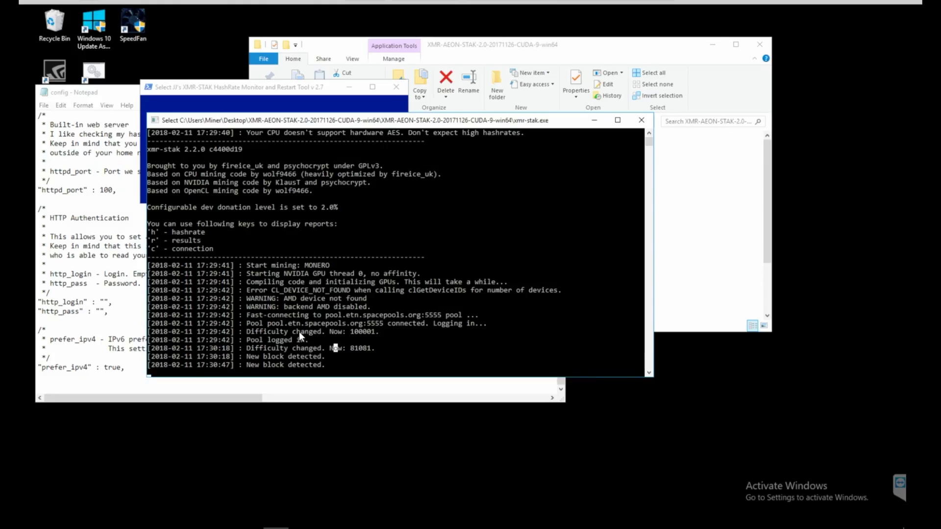
click(372, 346)
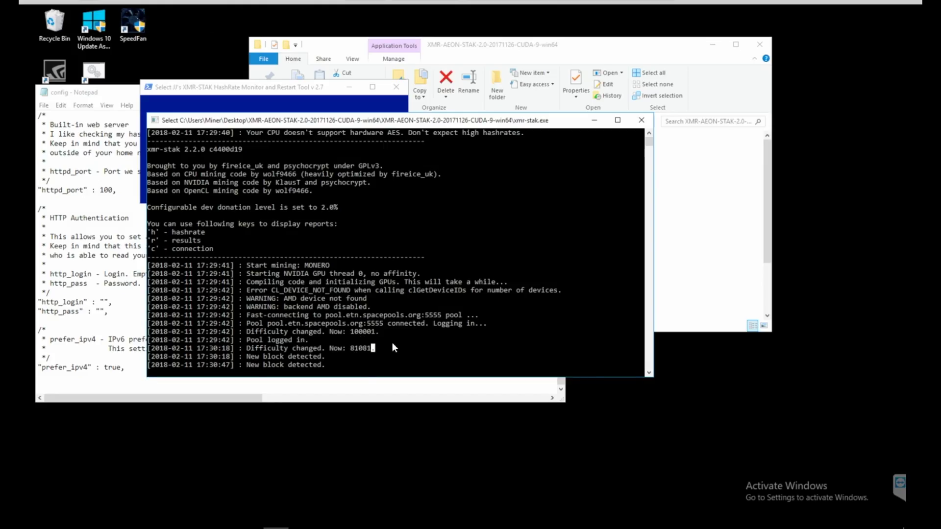